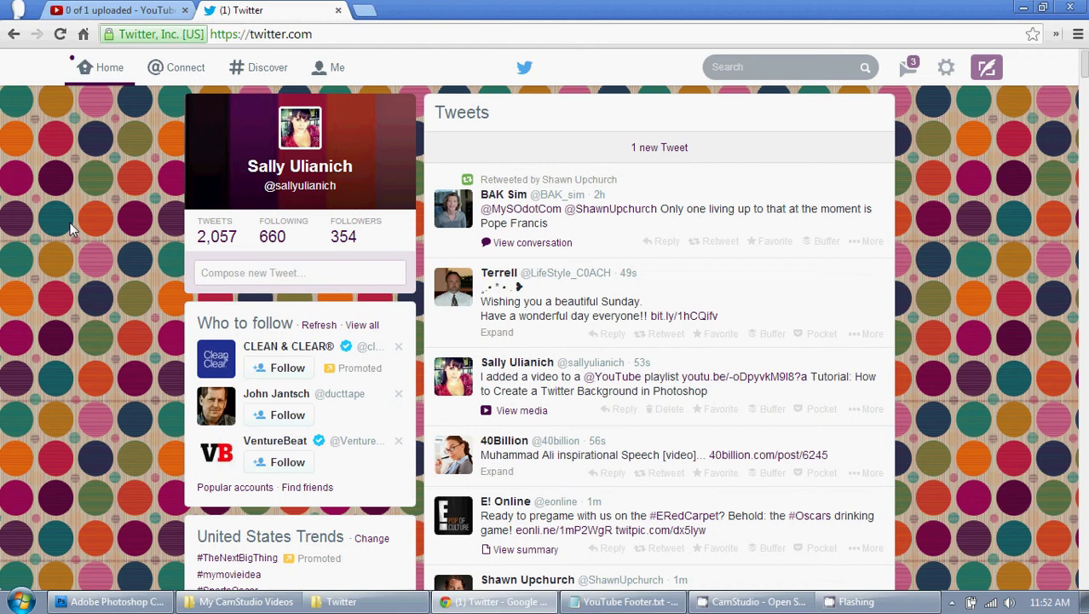
Go from the gear menu to Settings, then to the Design page with premade themes.
click(947, 69)
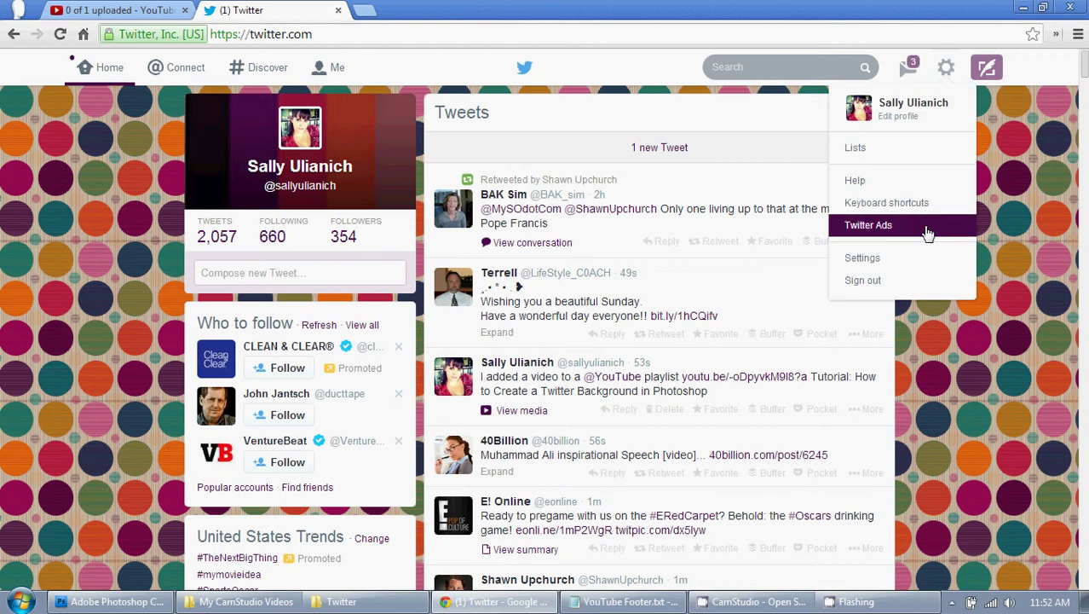
click(920, 258)
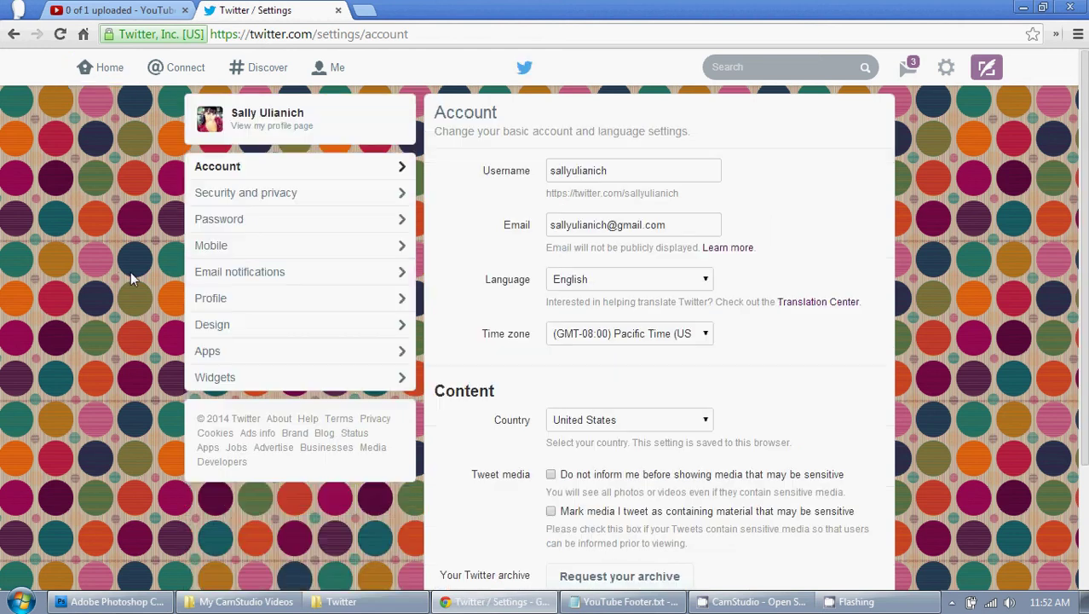
click(256, 331)
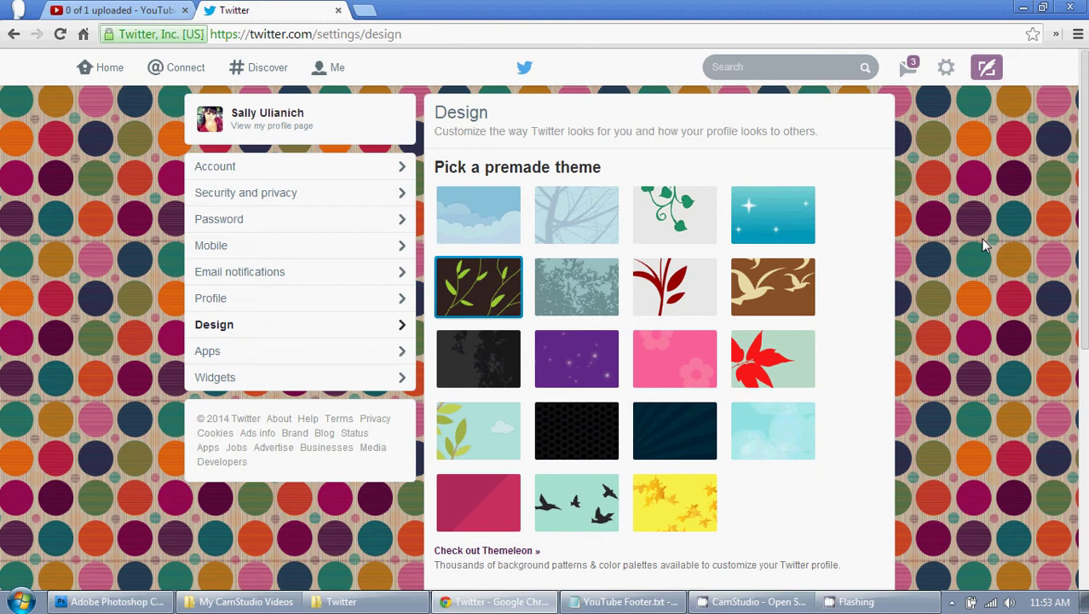
Under Customize your own, remove the current polka-dot background image.
scroll(982, 245, down, 2)
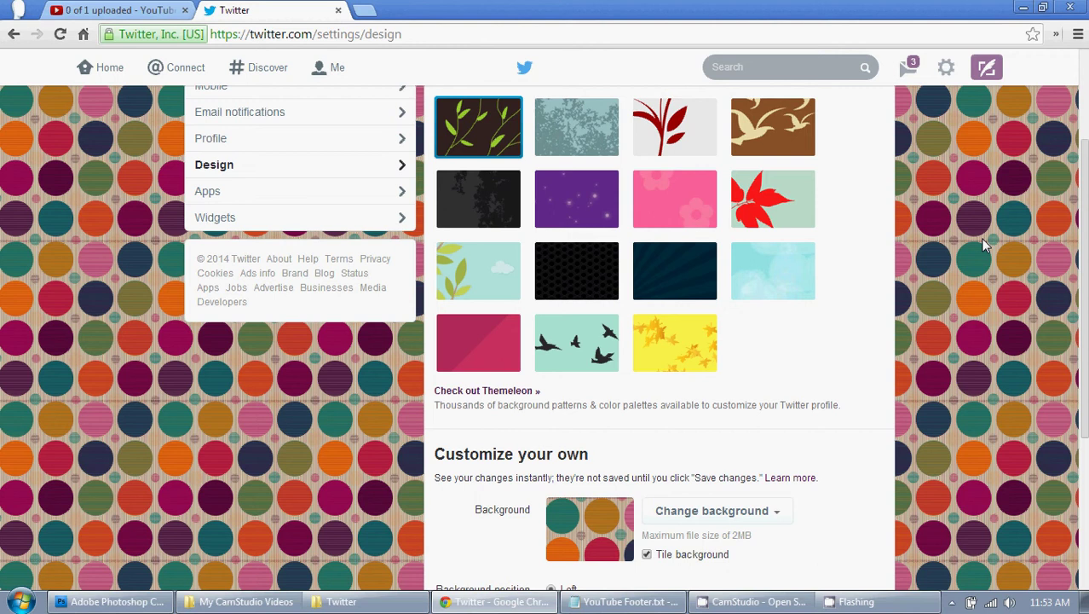
scroll(982, 245, down, 2)
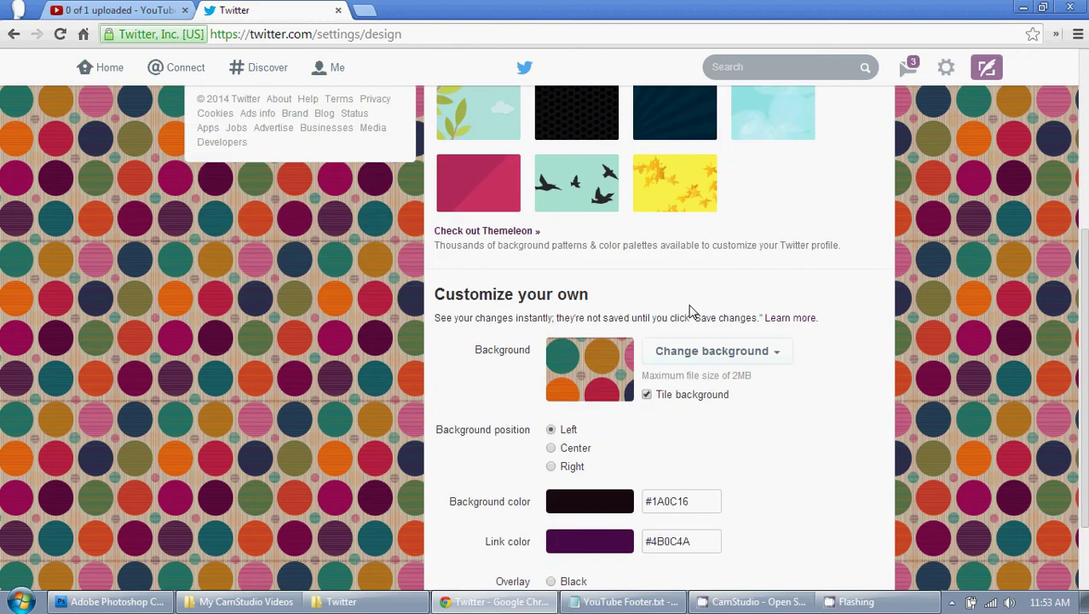
scroll(916, 320, down, 1)
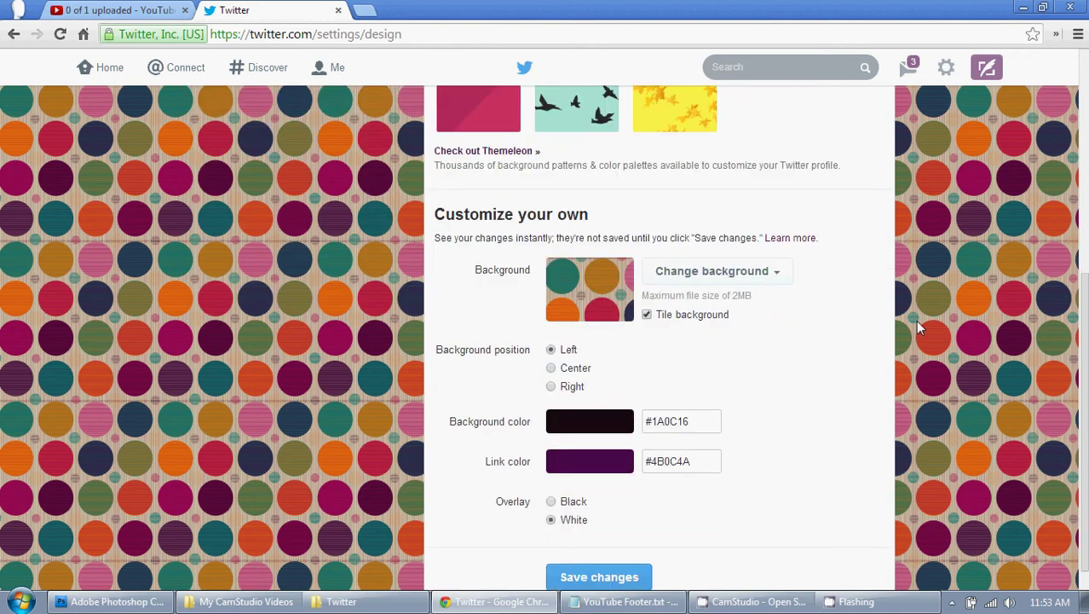
click(739, 279)
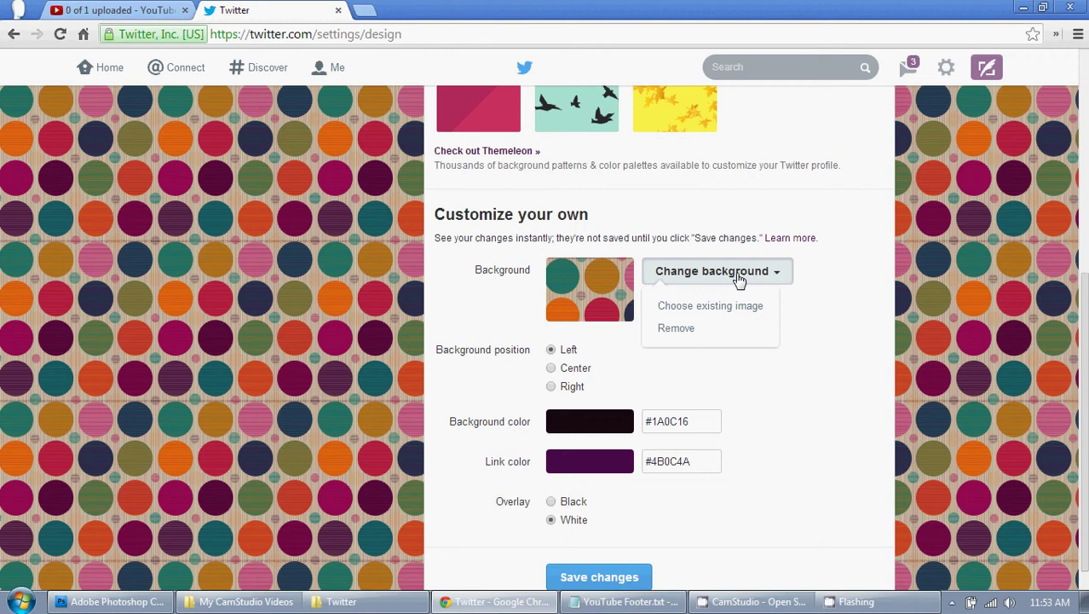
click(688, 330)
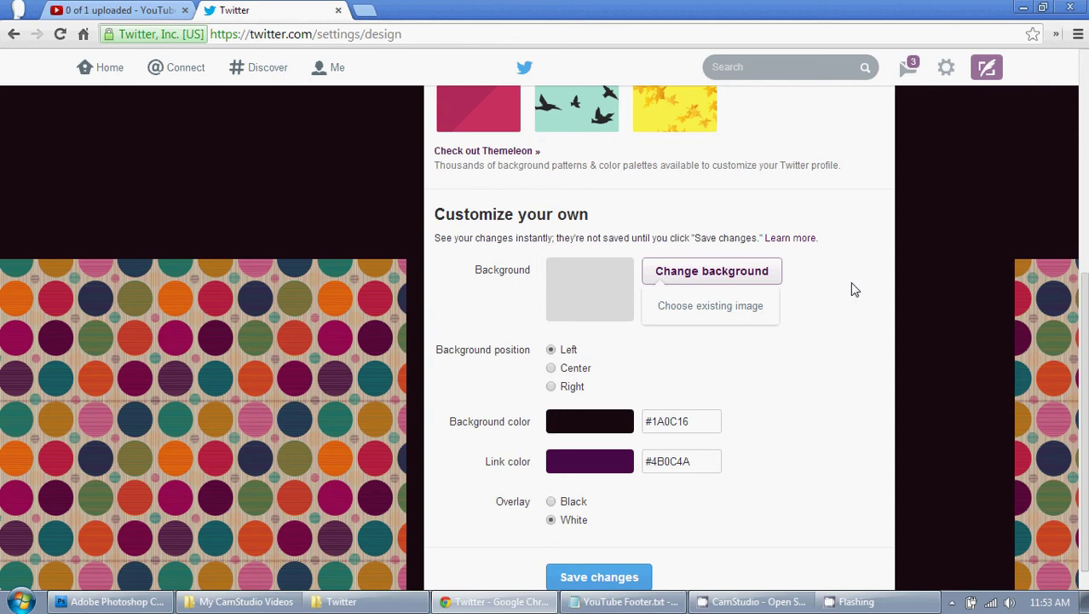
Upload Twitter-Background-030214.jpg from the Twitter pictures folder as the custom background.
click(711, 305)
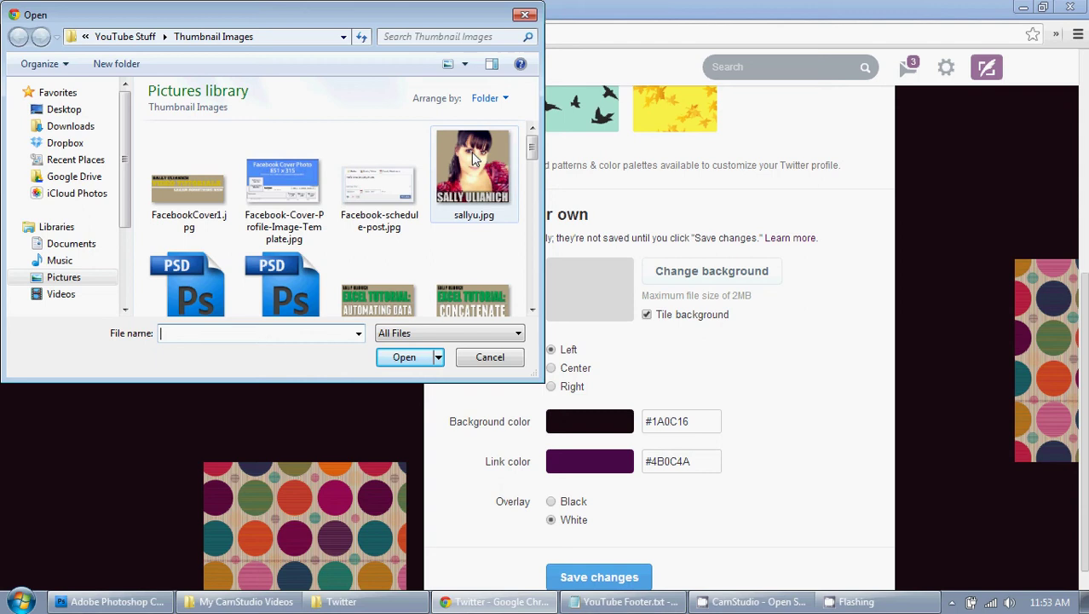
drag(535, 151, 531, 160)
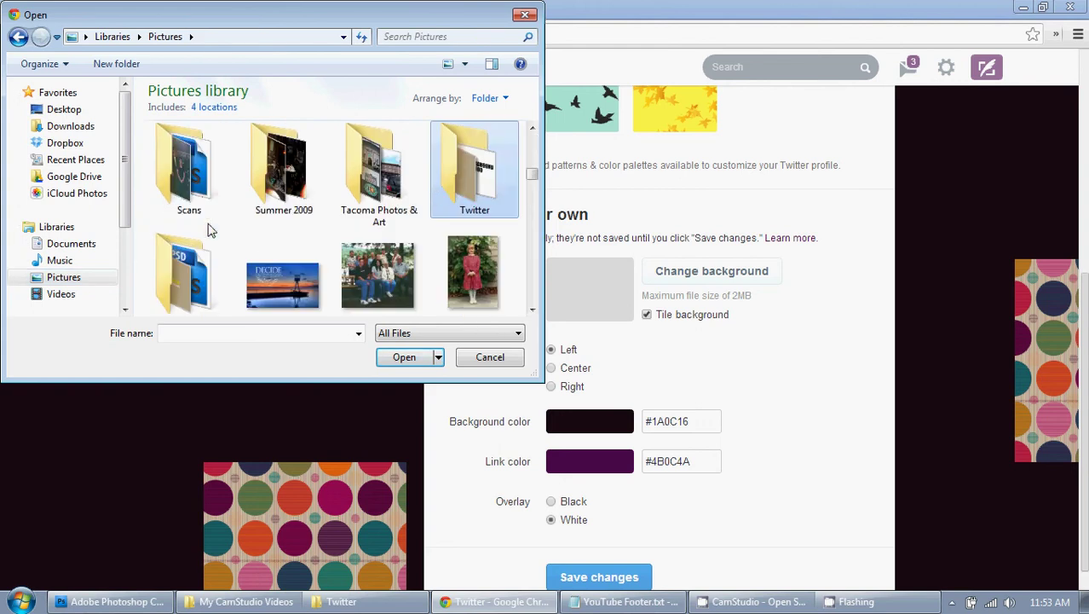
double_click(443, 194)
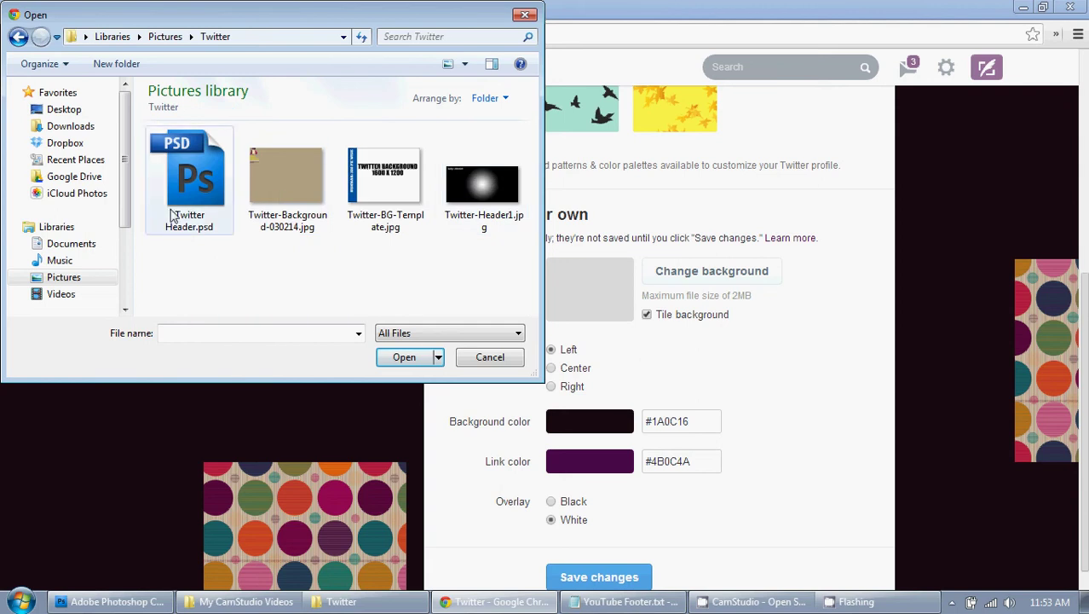
click(286, 197)
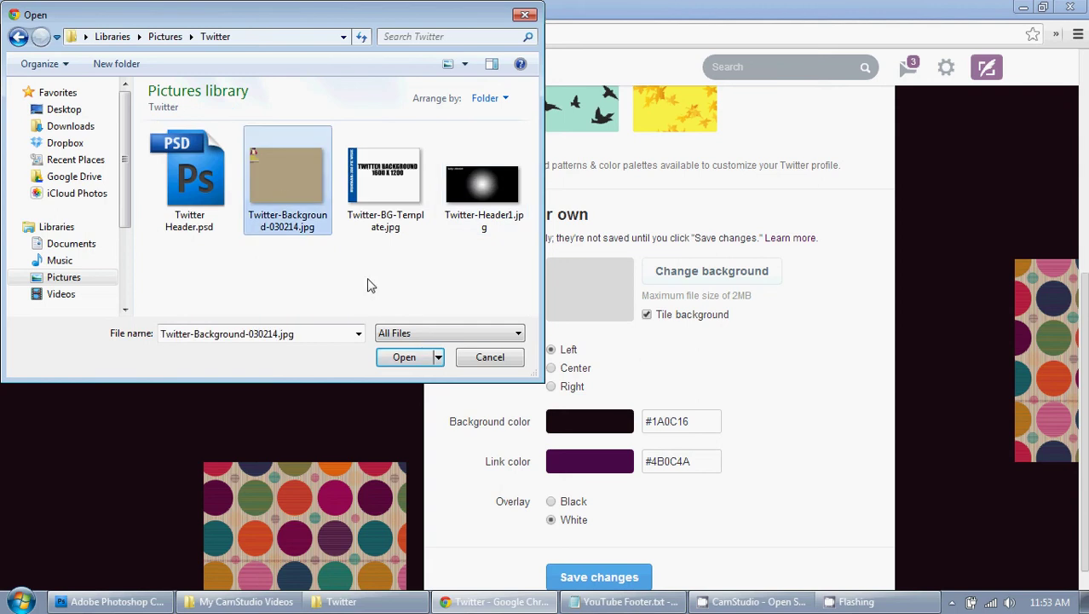
click(403, 358)
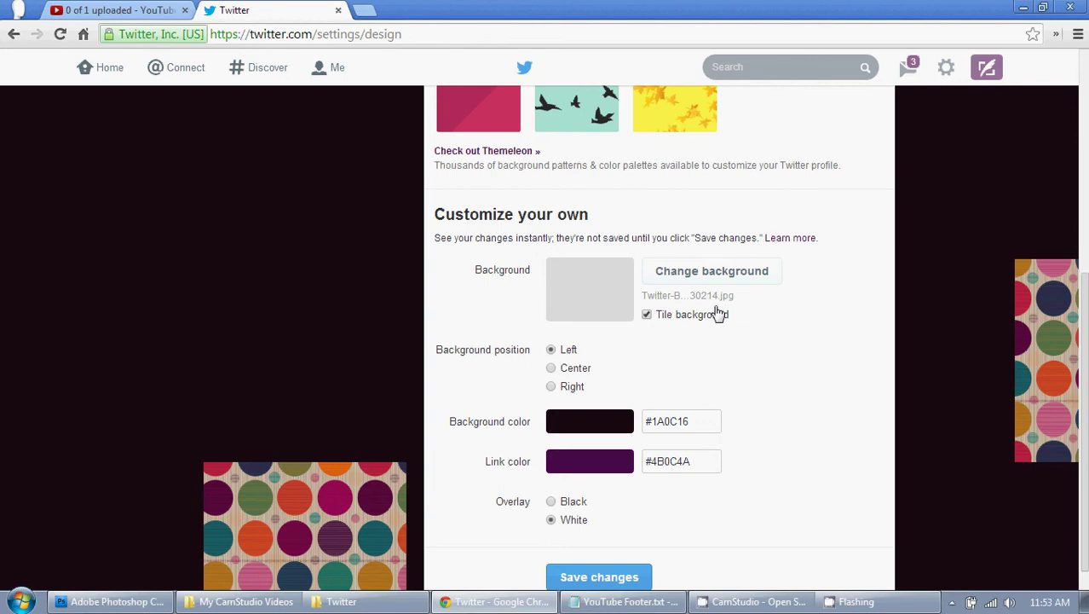
Turn off Tile background and save the design changes.
click(647, 315)
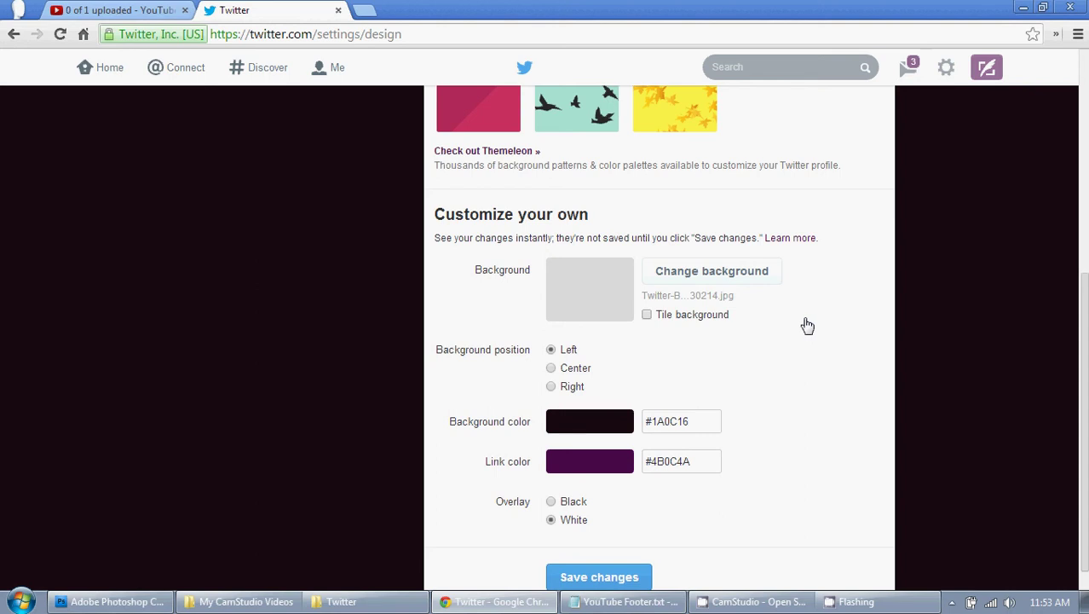
scroll(806, 324, down, 1)
scroll(805, 324, up, 1)
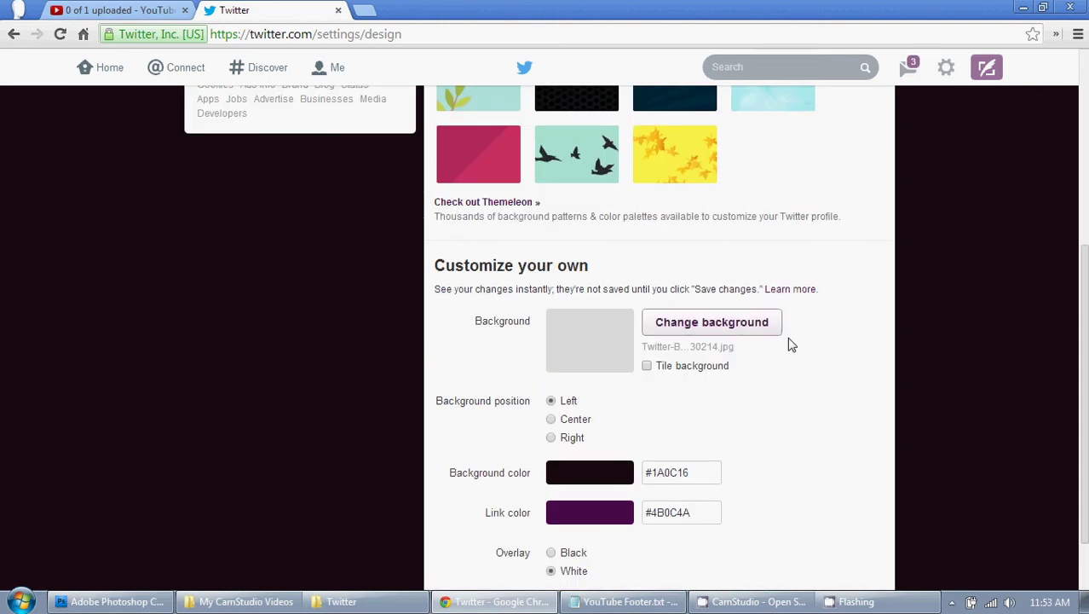
scroll(784, 347, down, 2)
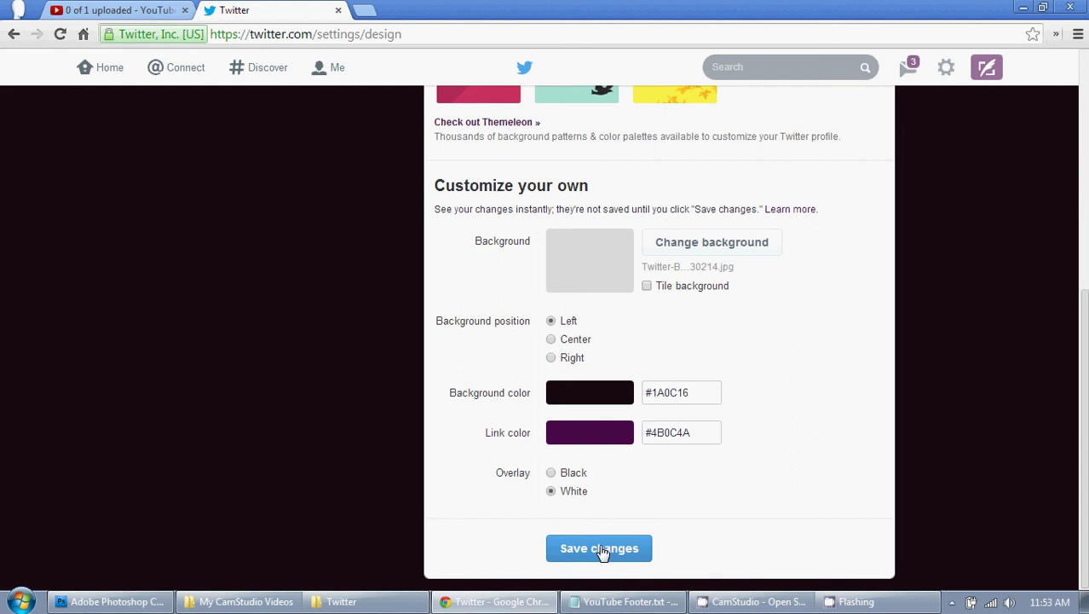
click(601, 550)
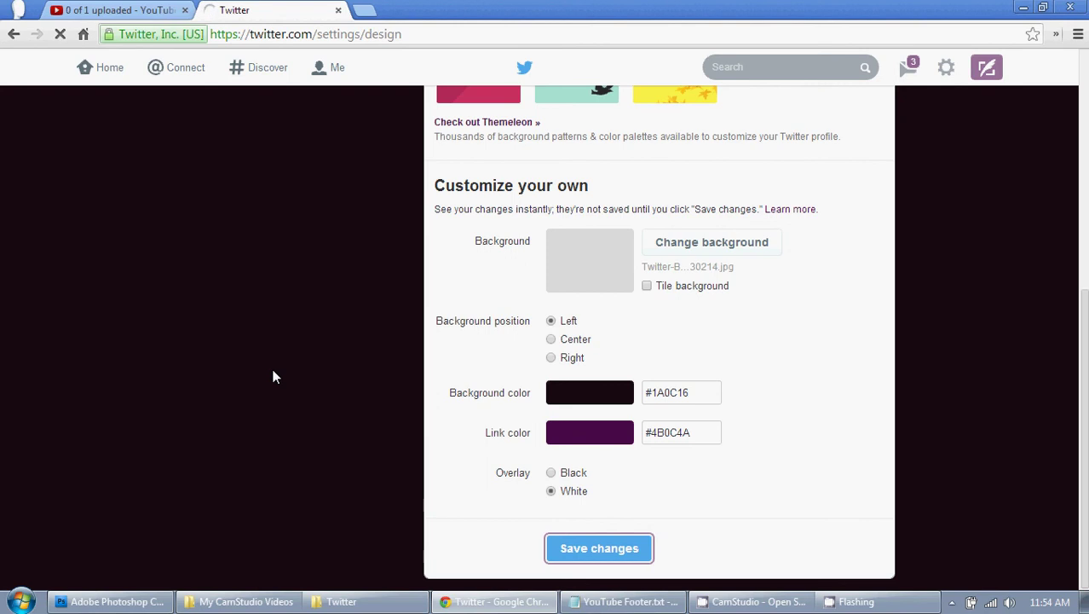
Reselect Twitter-Background-030214.jpg as the background image.
scroll(274, 376, up, 3)
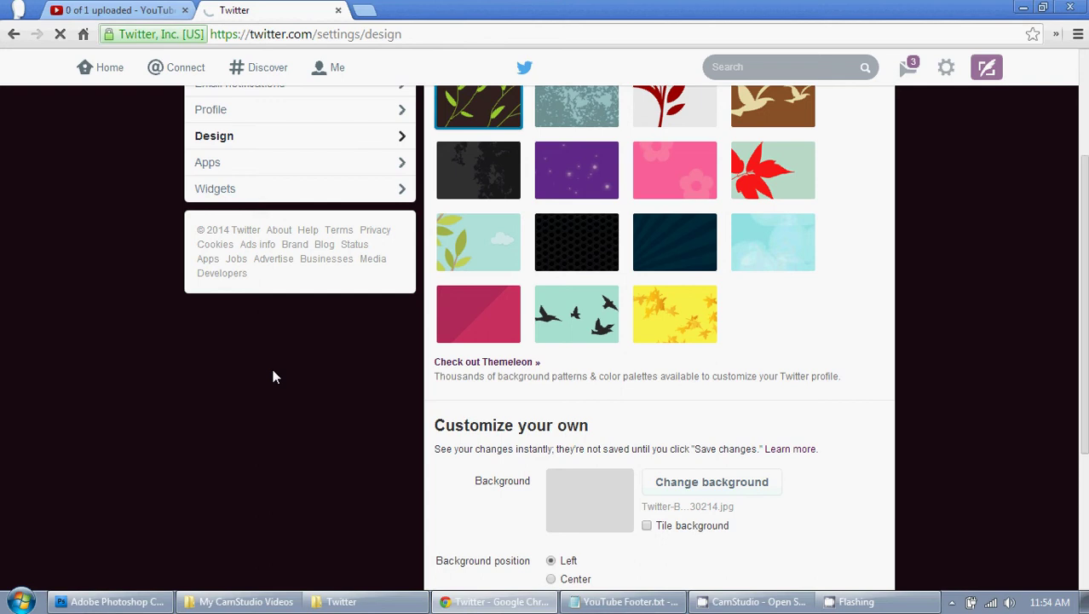
scroll(222, 349, up, 2)
scroll(128, 318, down, 4)
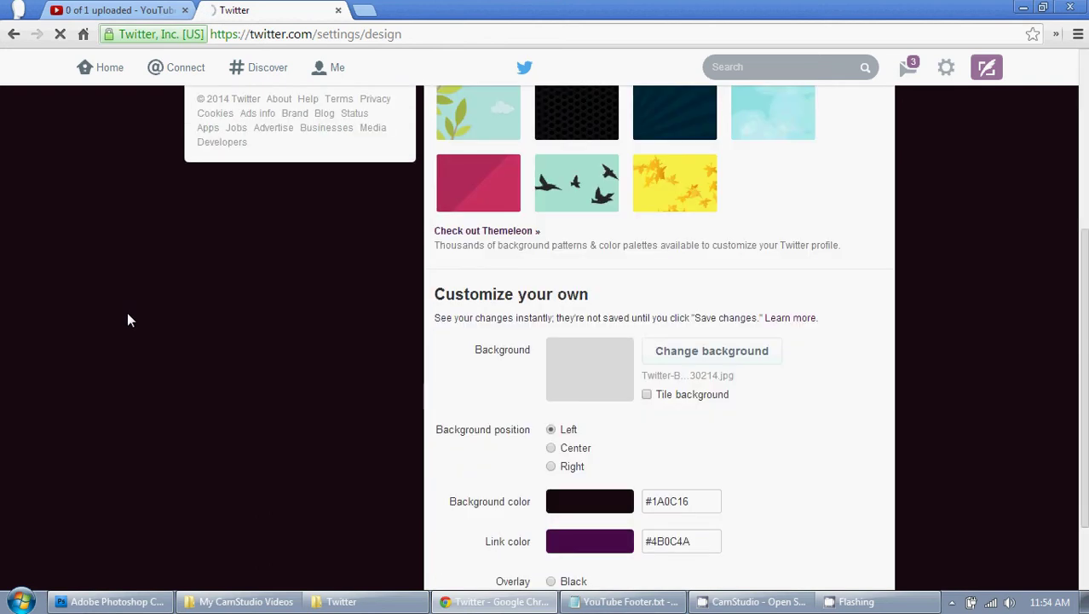
scroll(129, 317, down, 1)
click(704, 256)
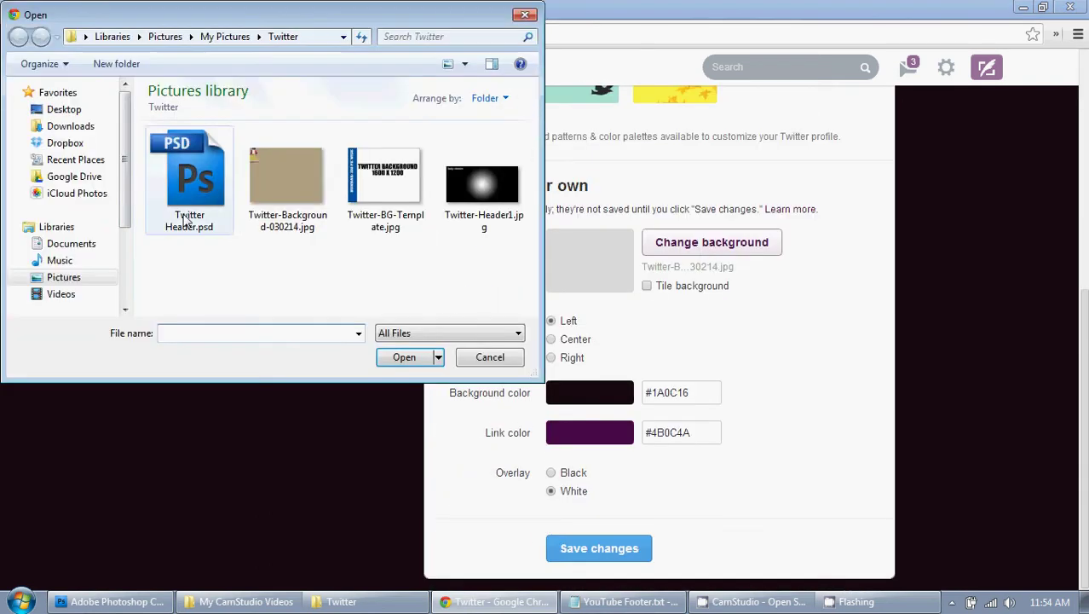
double_click(271, 178)
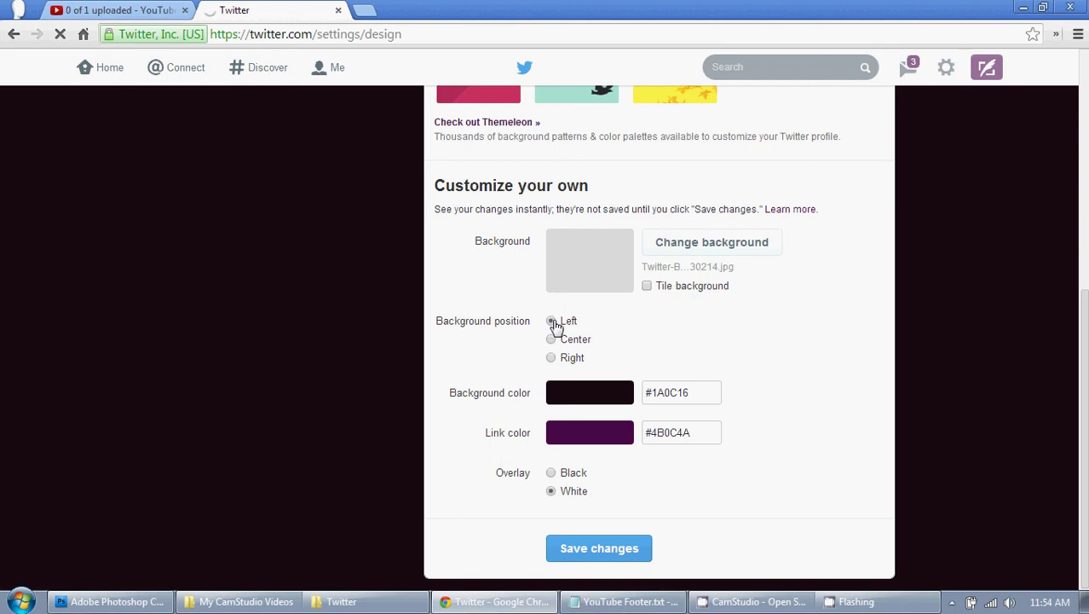
Save the design settings again with the reselected background.
scroll(857, 341, up, 3)
scroll(857, 341, up, 2)
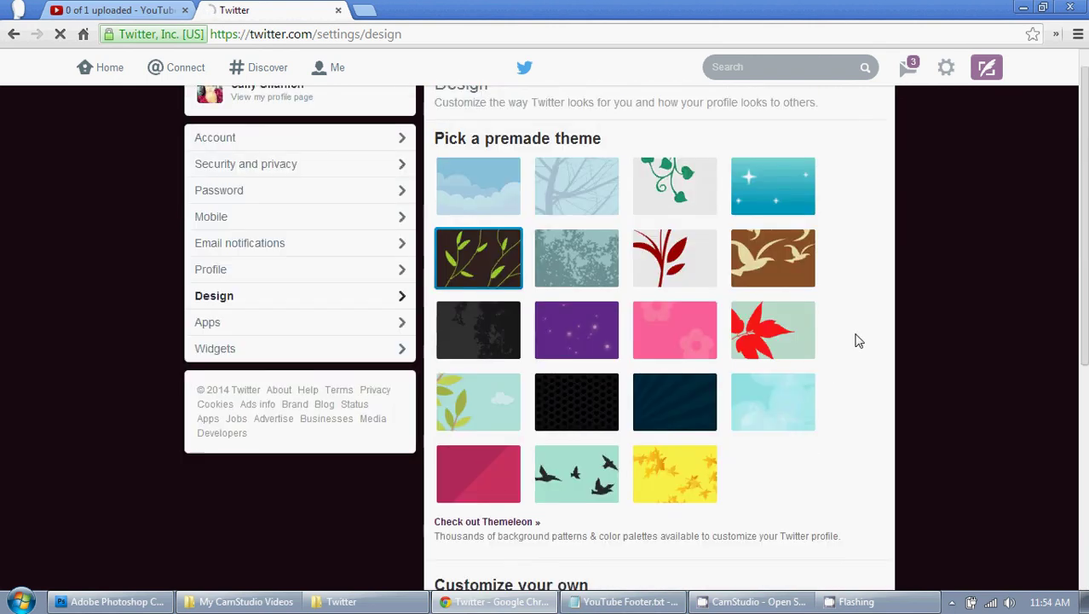
scroll(857, 341, down, 3)
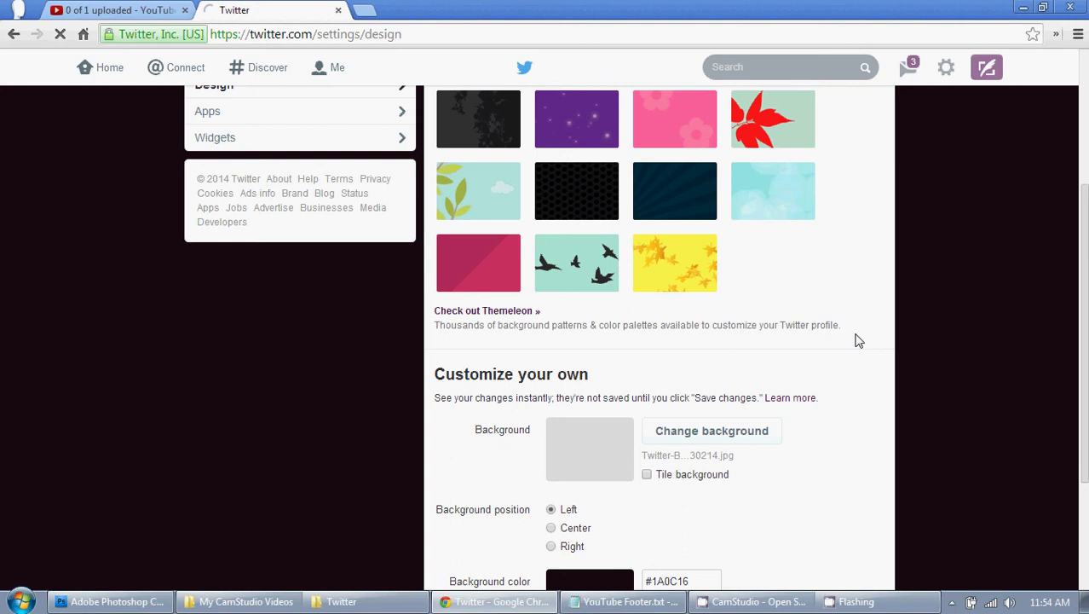
scroll(856, 341, down, 3)
click(607, 553)
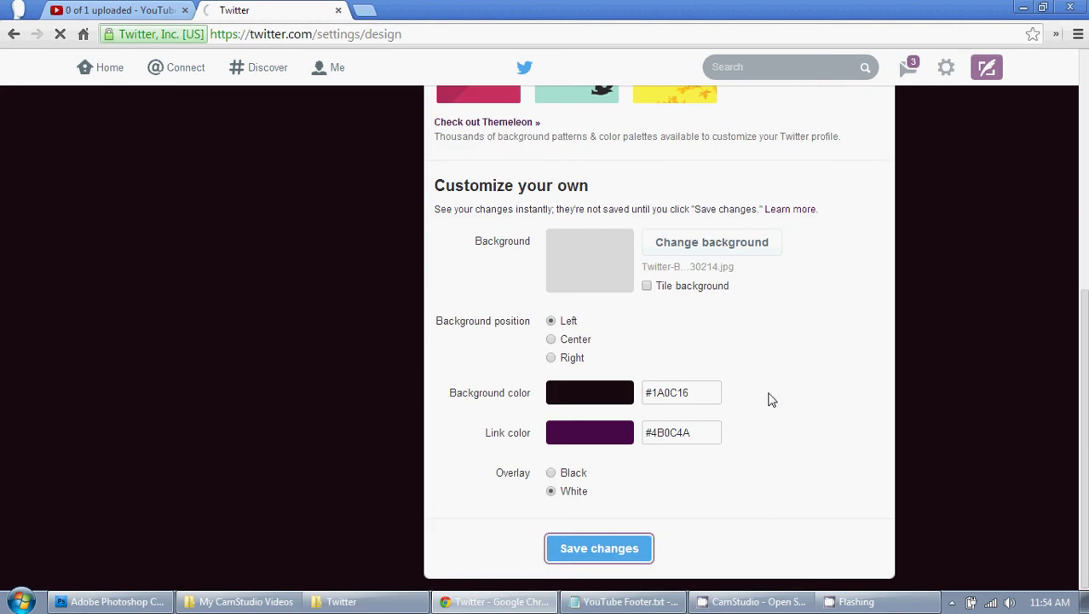
click(95, 66)
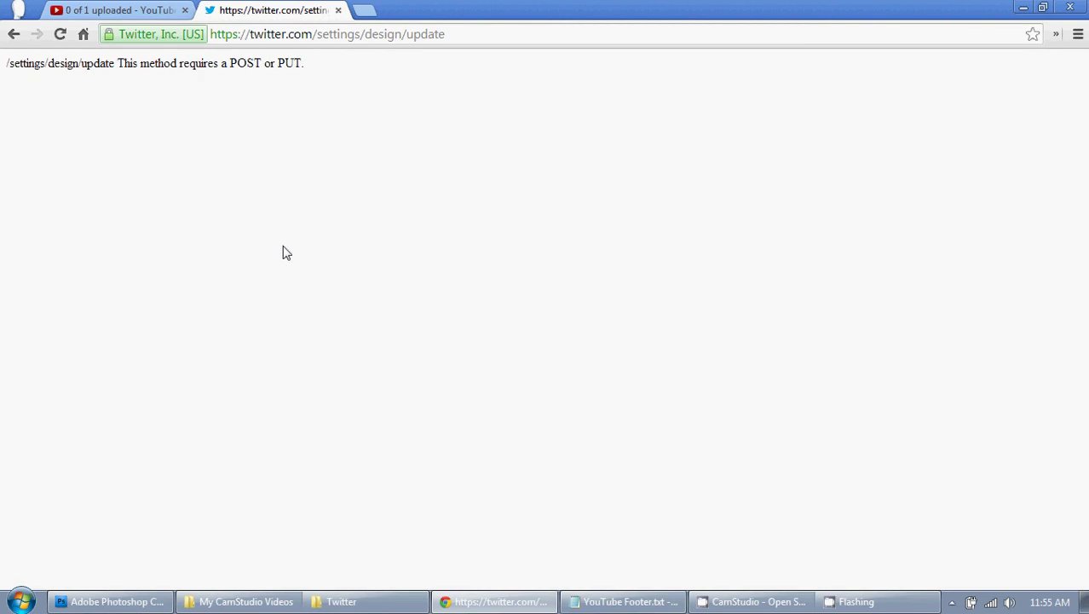
key(F5)
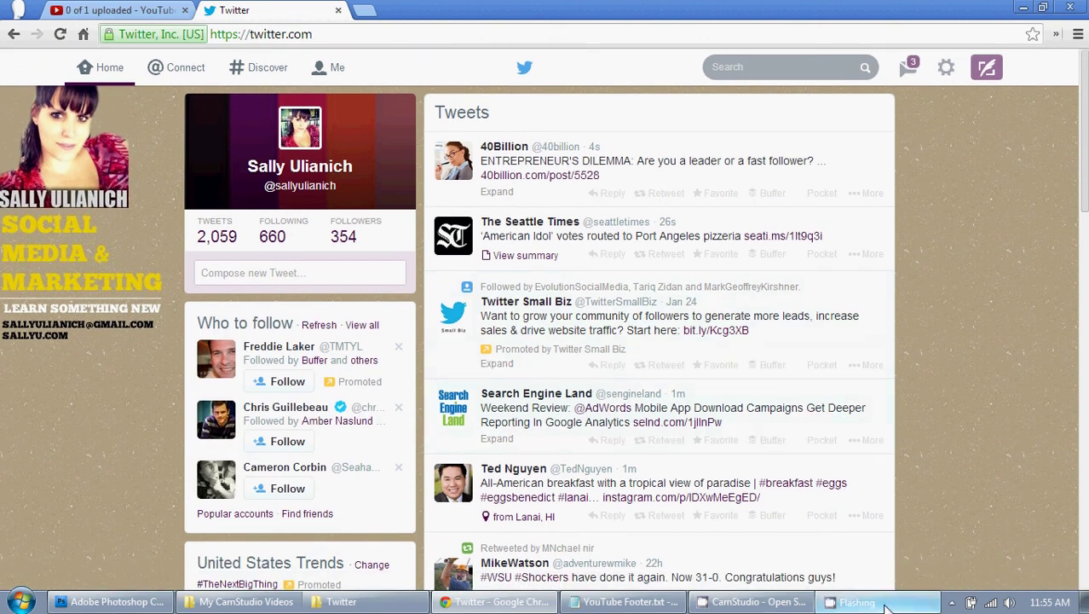
click(767, 605)
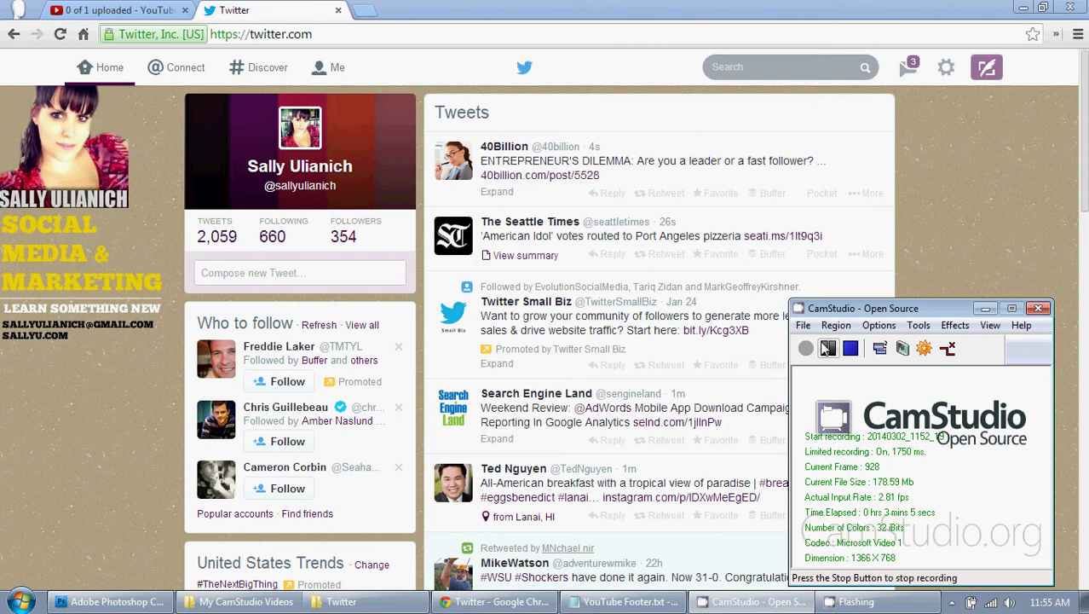
key(alt+Tab)
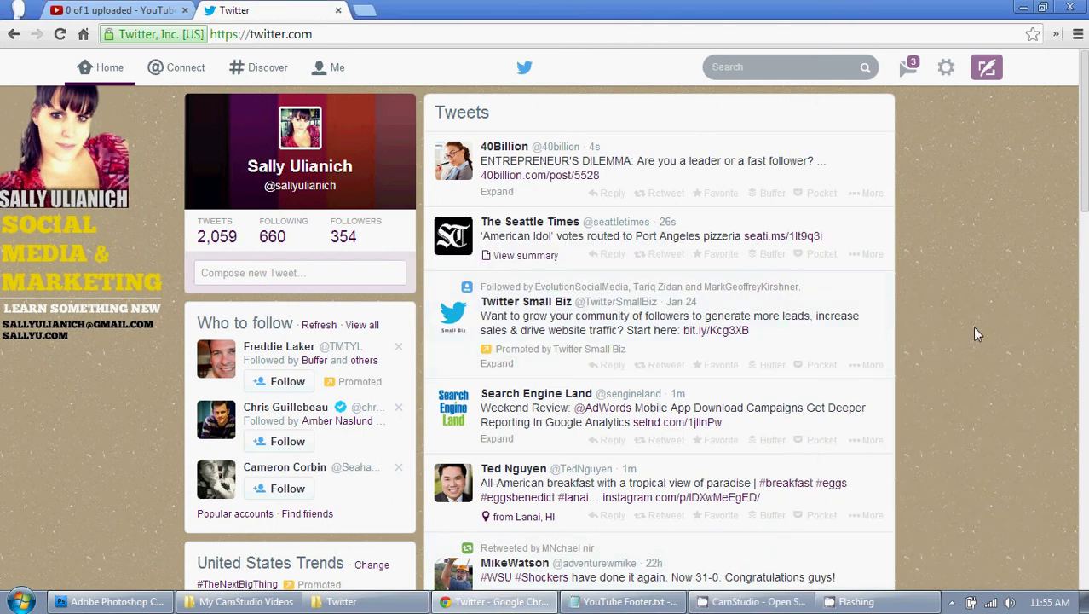